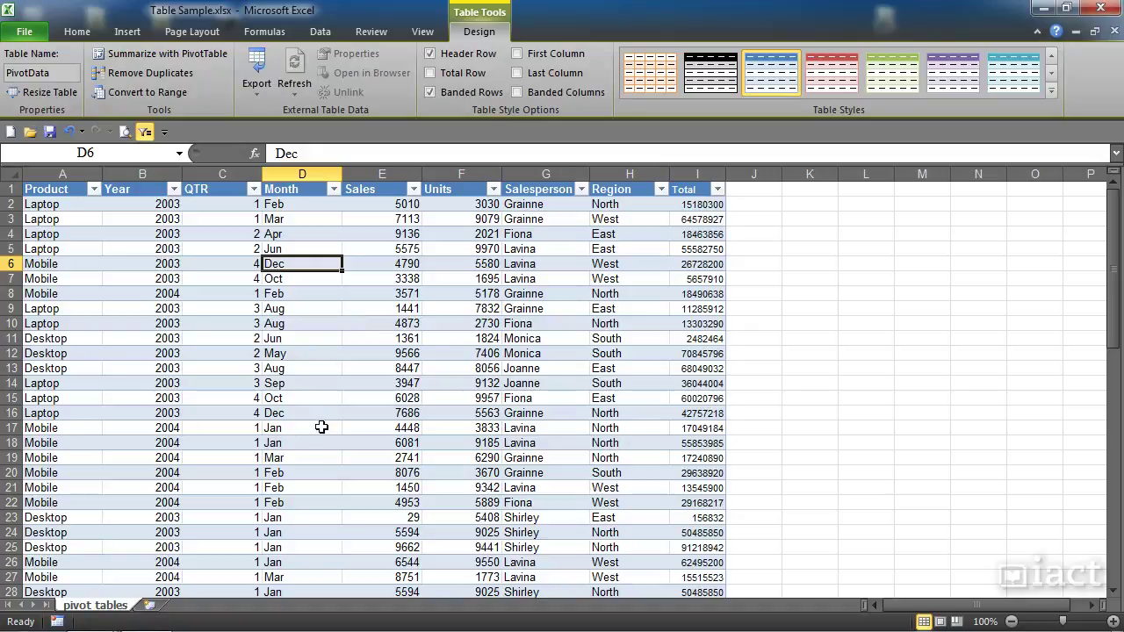
# Create a PivotTable from the PivotData table on a new worksheet
pyautogui.click(320, 427)
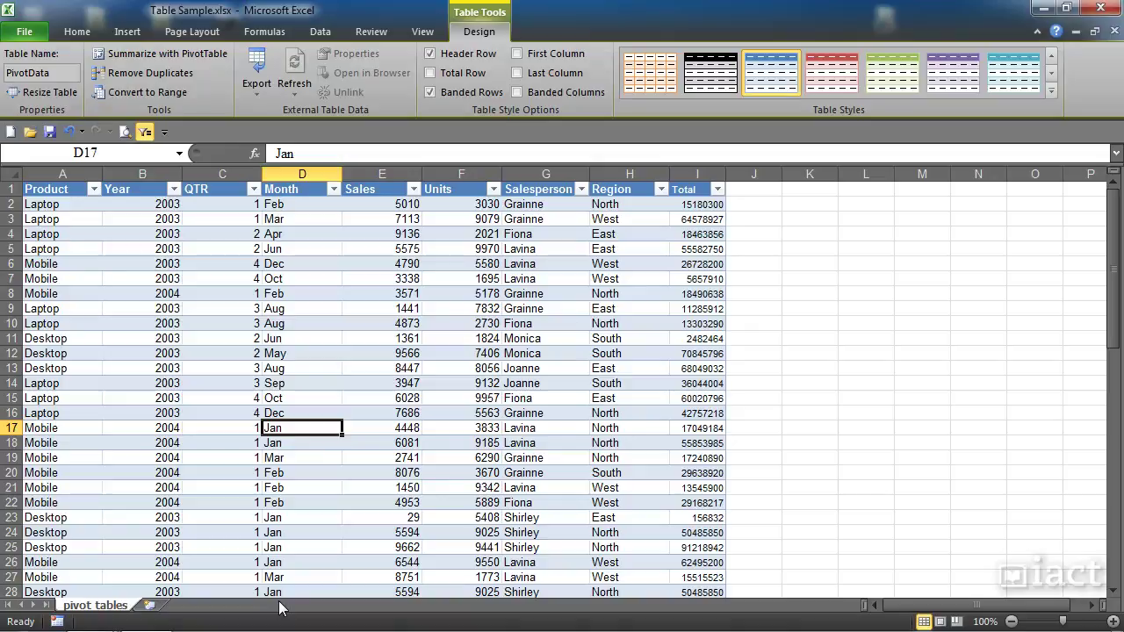
pyautogui.click(291, 325)
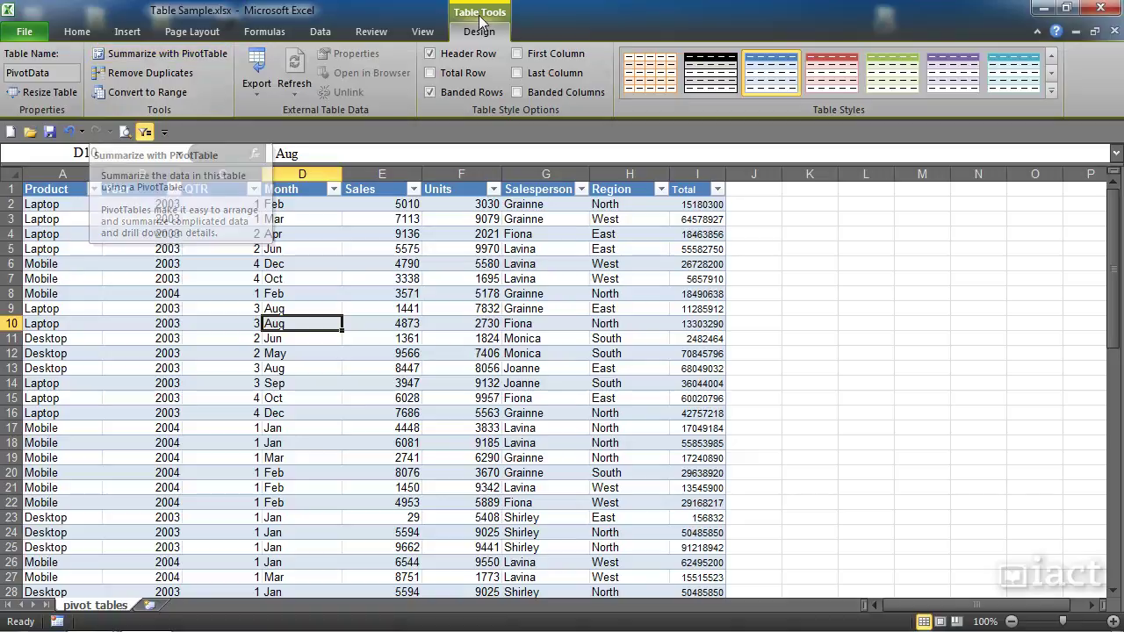
pyautogui.click(173, 53)
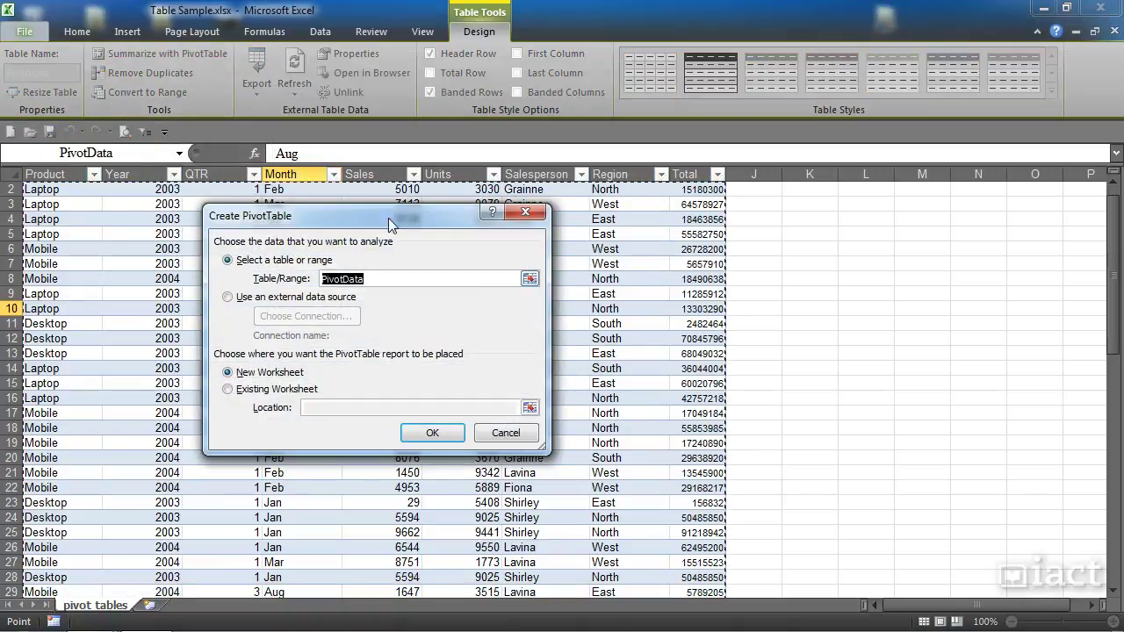
pyautogui.moveTo(388, 218); pyautogui.dragTo(429, 209)
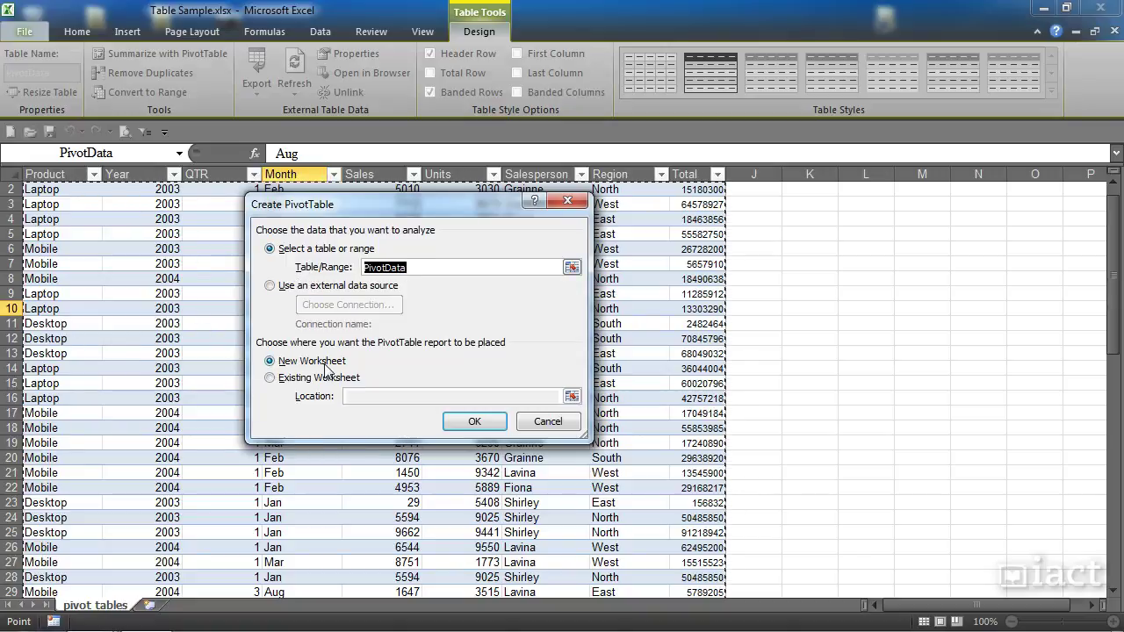
pyautogui.click(467, 423)
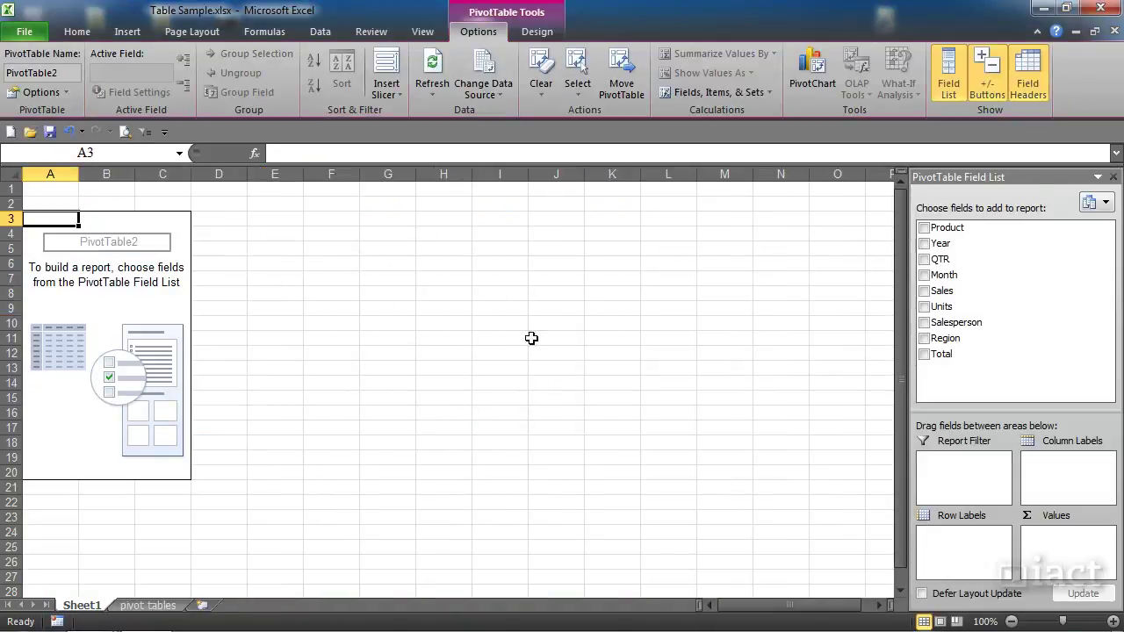
# Lay out the PivotTable with Salesperson as column labels, QTR as row labels and Sales as summed values
pyautogui.moveTo(939, 323); pyautogui.dragTo(1080, 470)
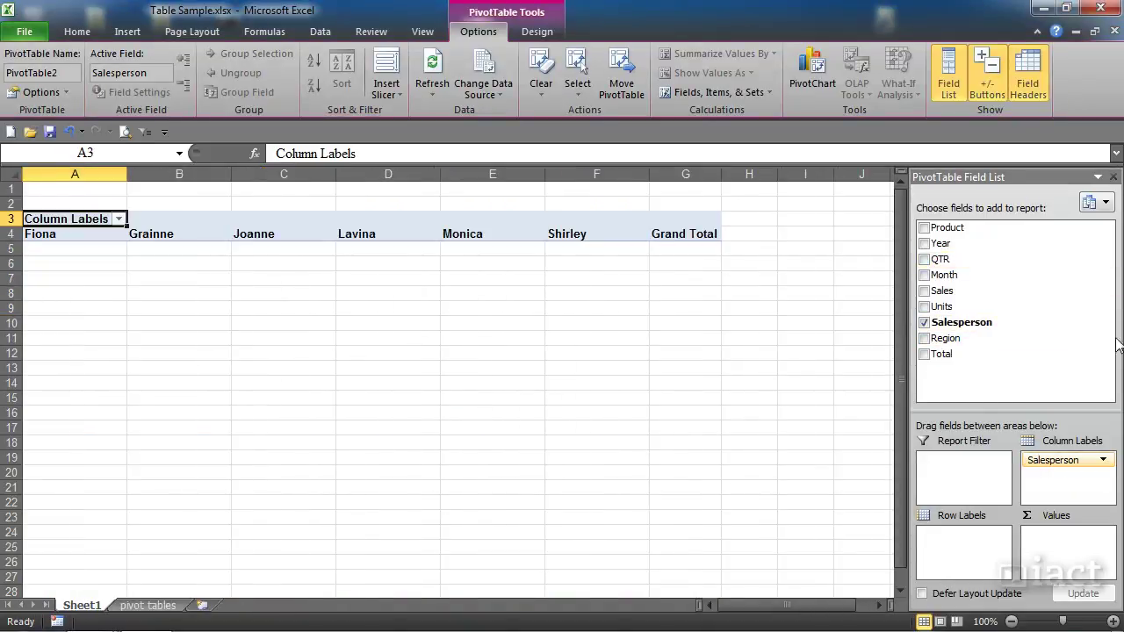
pyautogui.moveTo(952, 259); pyautogui.dragTo(959, 546)
pyautogui.moveTo(944, 292); pyautogui.dragTo(1083, 553)
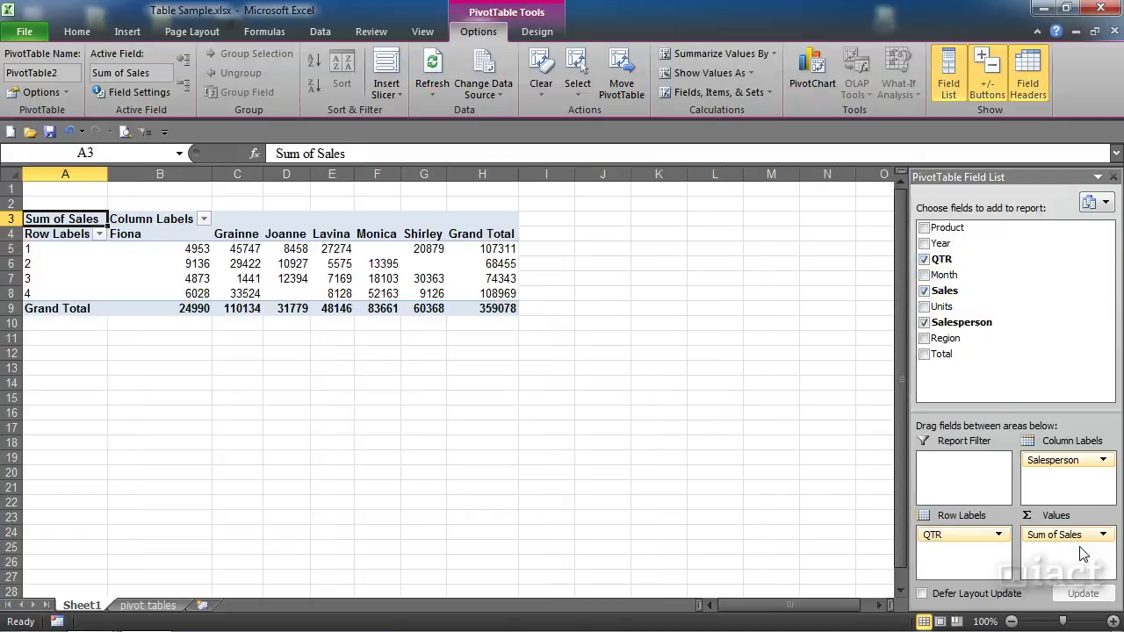
# Check which table or range the PivotTable uses as its data source, leaving it unaltered
pyautogui.click(292, 278)
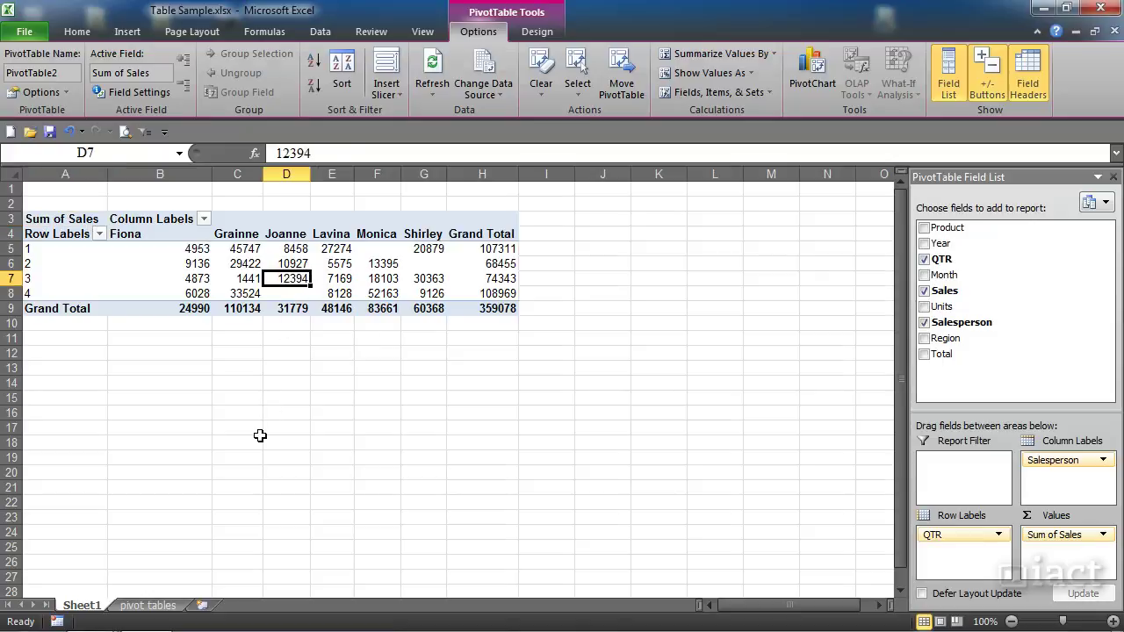
pyautogui.click(492, 93)
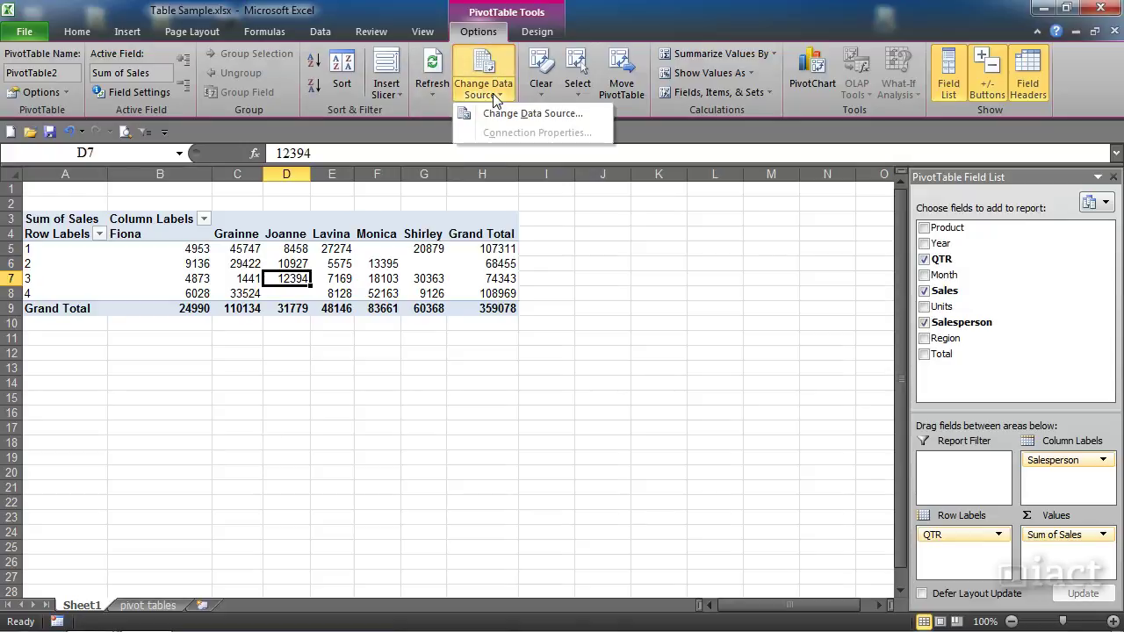
pyautogui.click(497, 119)
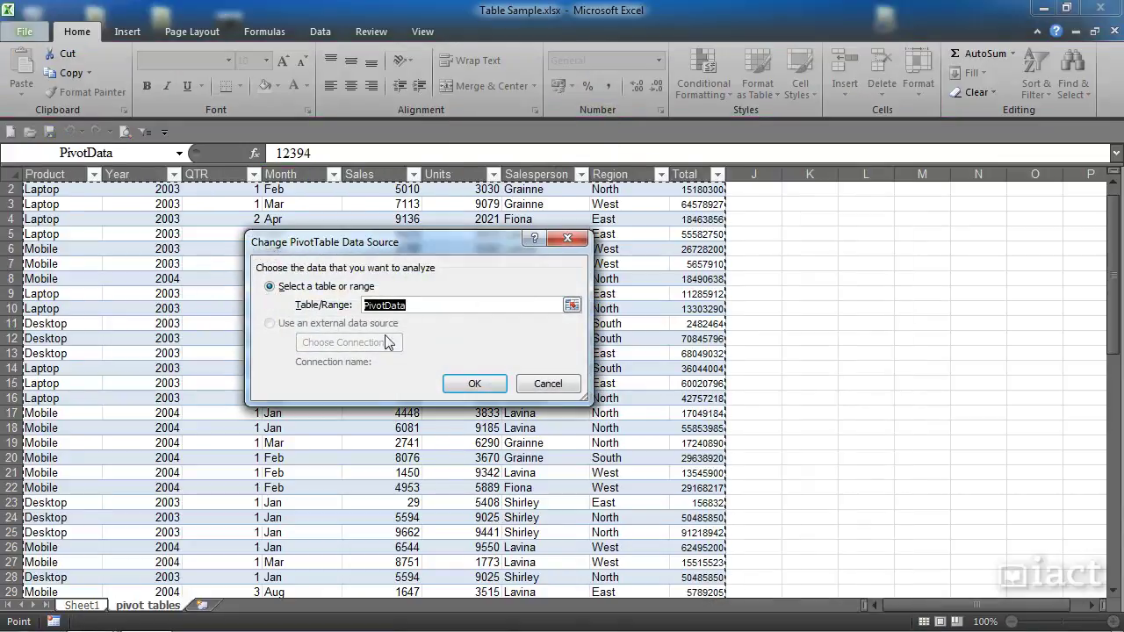
pyautogui.click(545, 387)
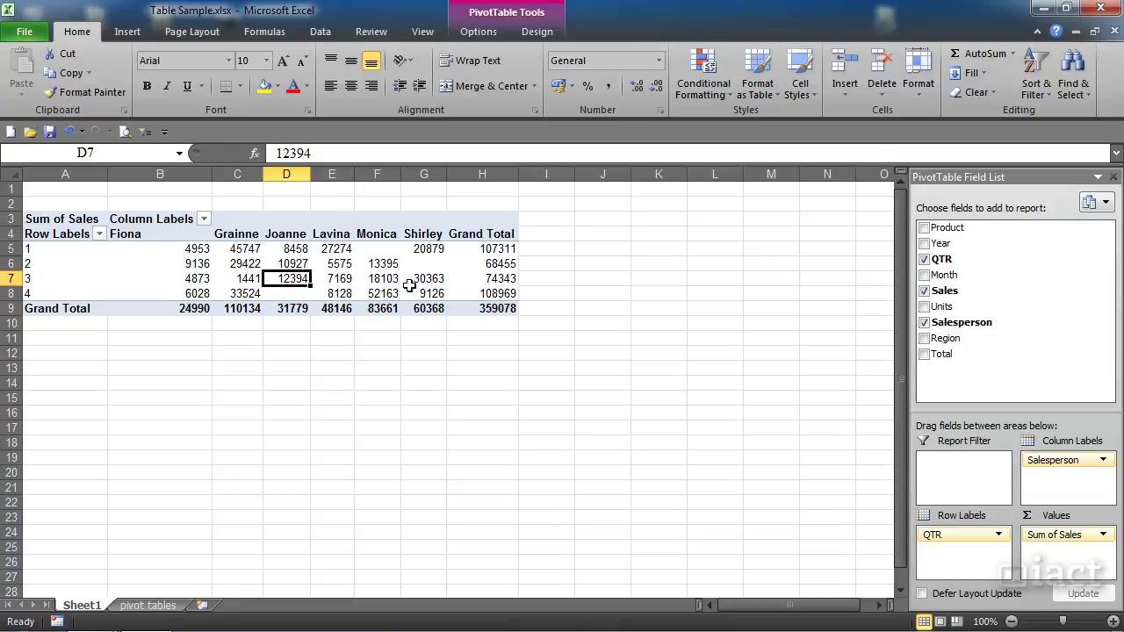
# Add a blank row at the end of the data table on the pivot tables sheet
pyautogui.moveTo(409, 278)
pyautogui.click(163, 606)
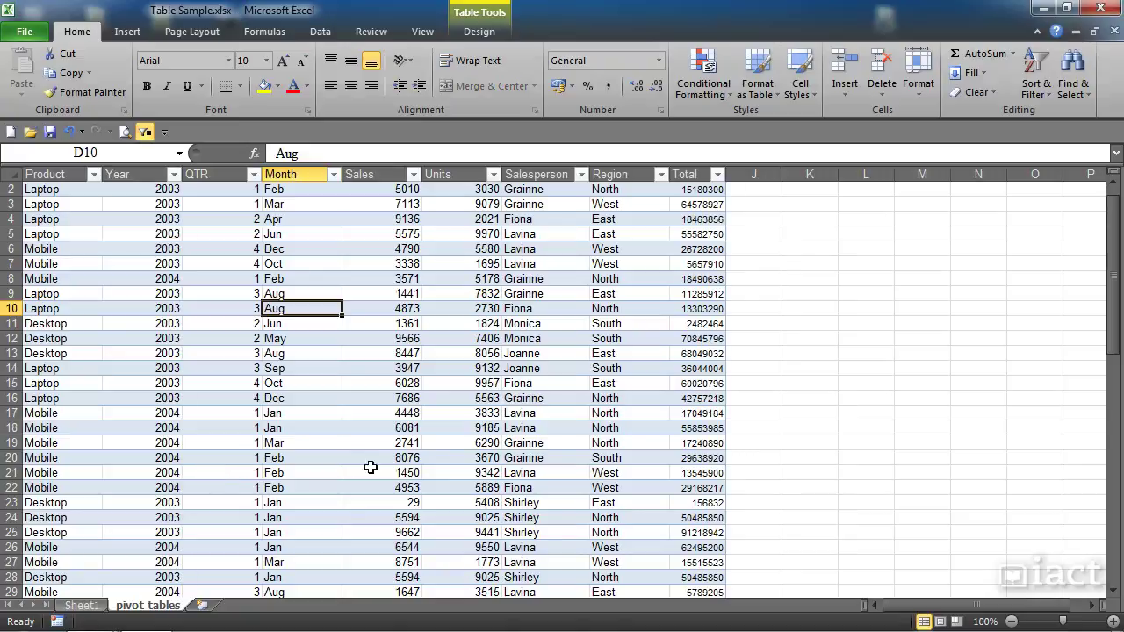
pyautogui.click(682, 458)
pyautogui.hotkey('ctrl', 'Down')
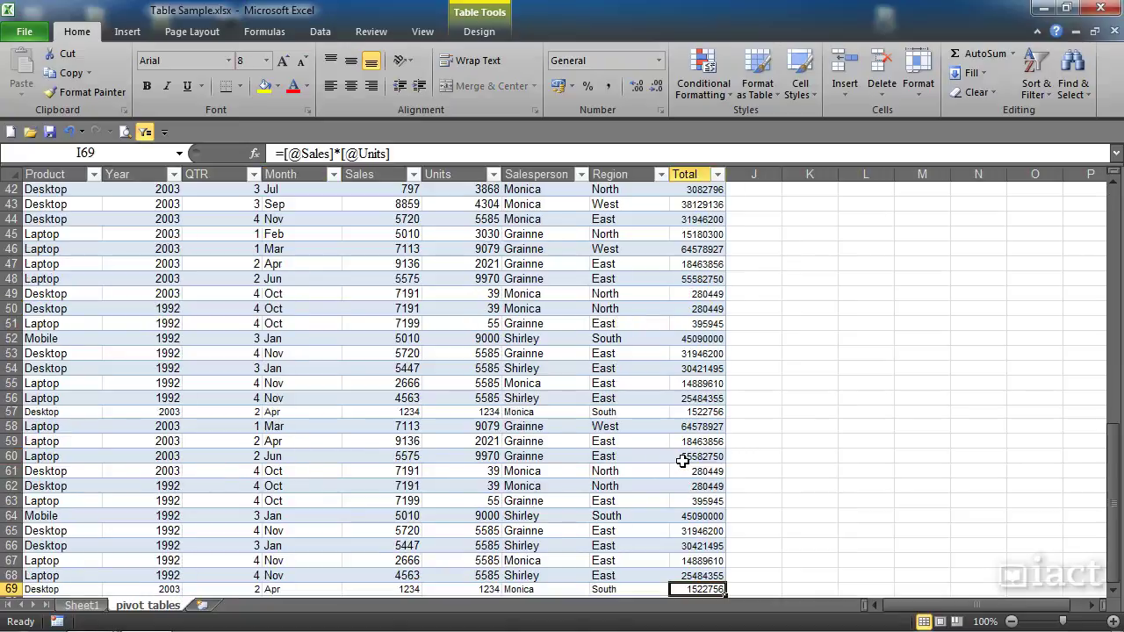
pyautogui.press('Down')
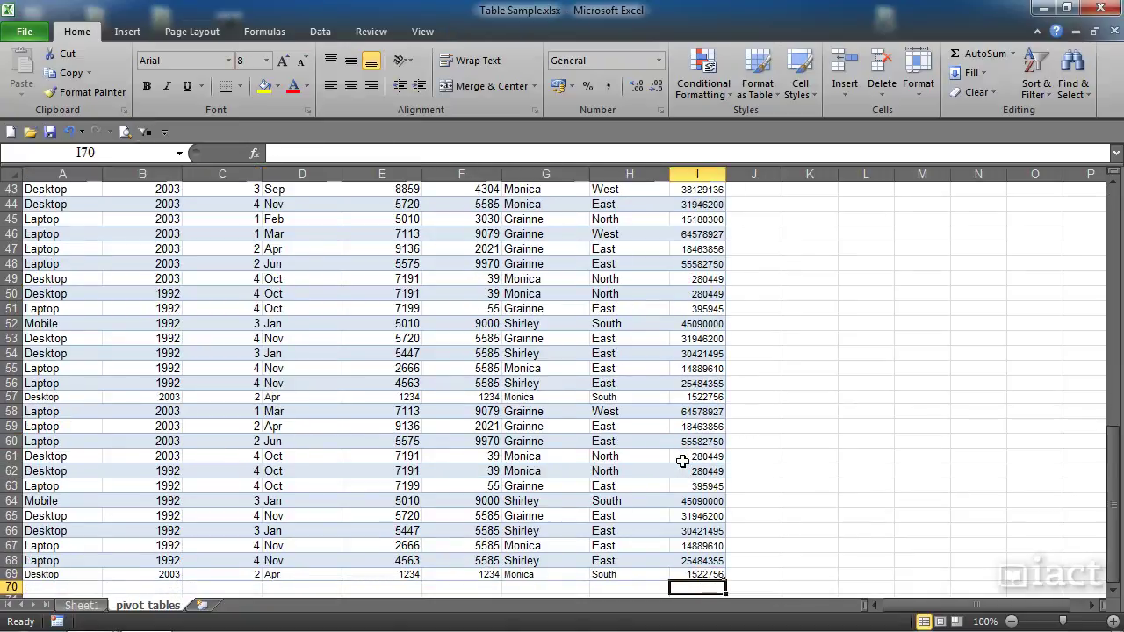
pyautogui.press('Up')
pyautogui.press('Tab')
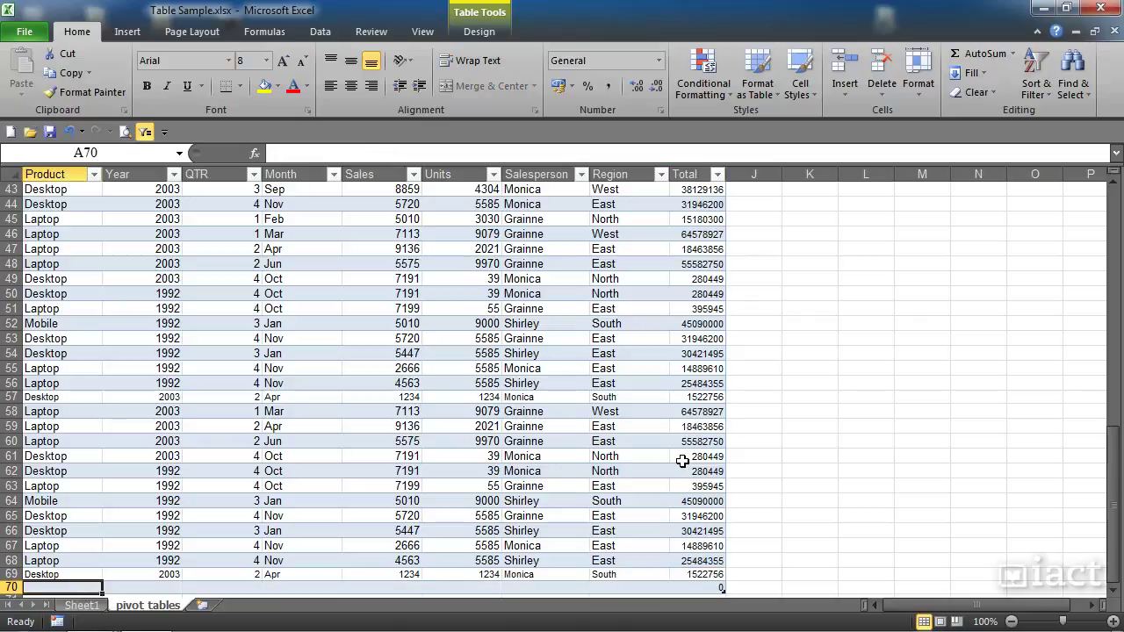
# Fill the new row's Product with Desktop, Year with 2013, QTR with 4 and Month with Dec
pyautogui.write('Des')
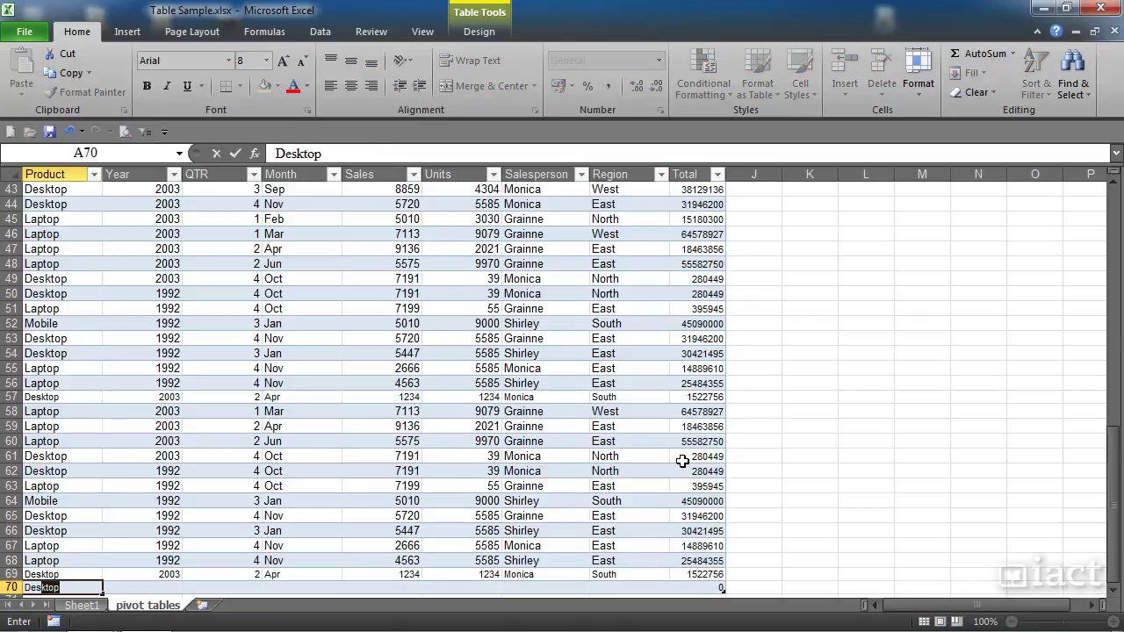
pyautogui.write('ktop')
pyautogui.press('Tab')
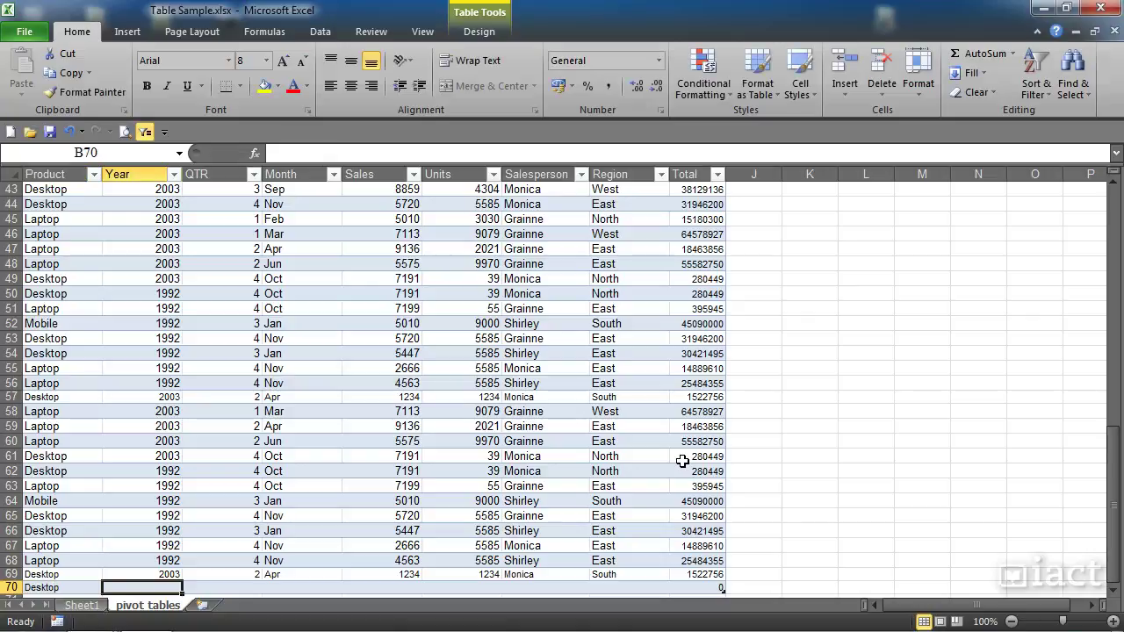
pyautogui.write('2013')
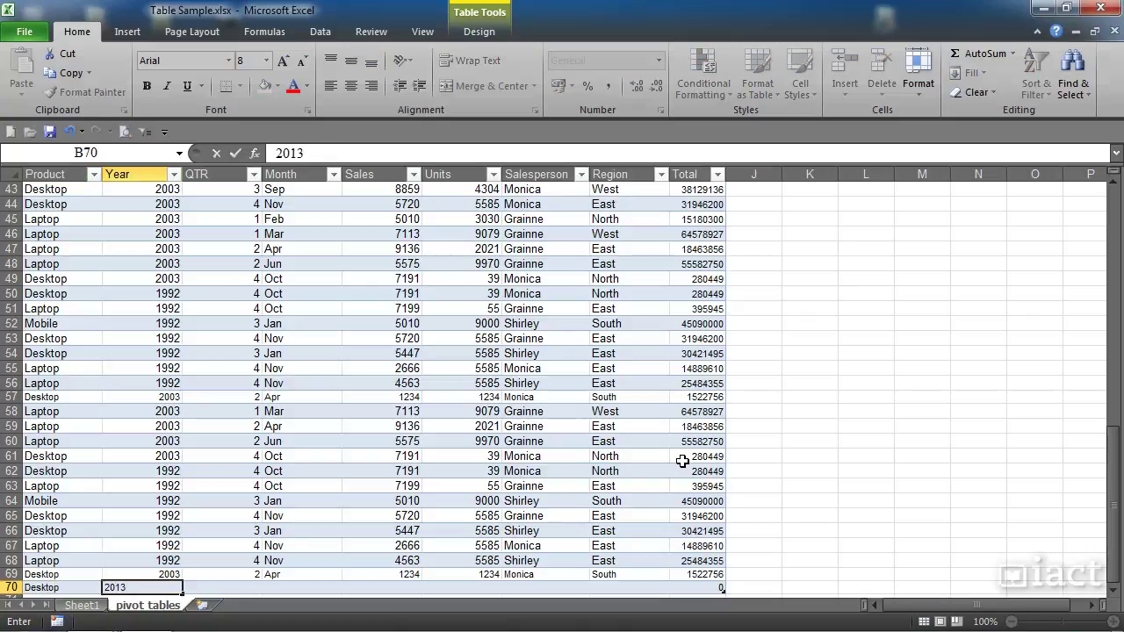
pyautogui.press('Tab')
pyautogui.write('4')
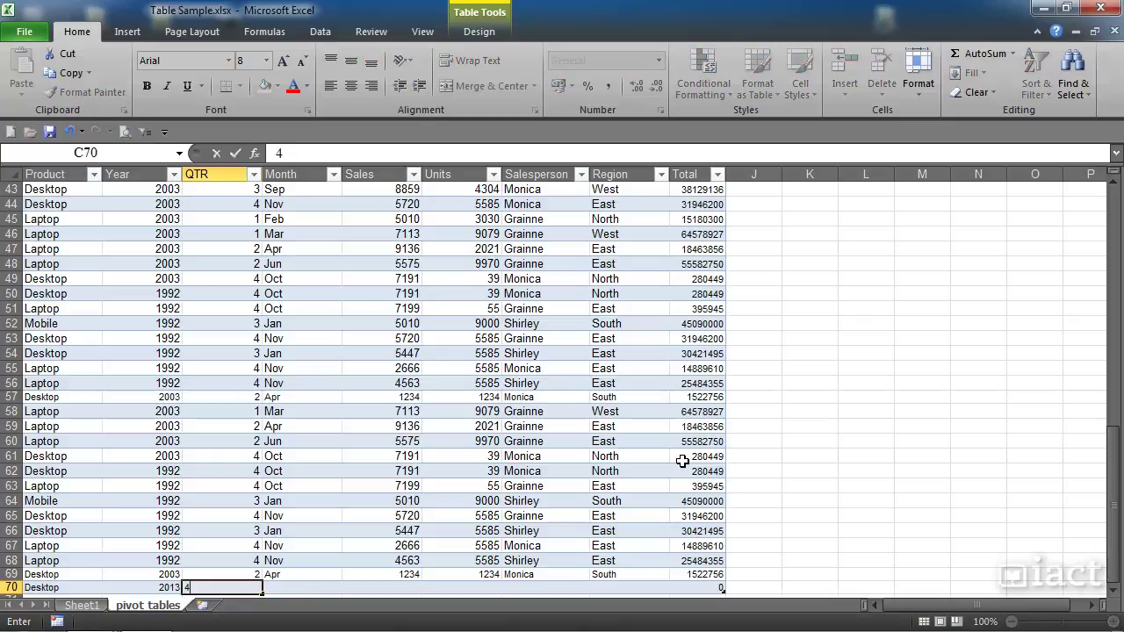
pyautogui.press('Tab')
pyautogui.write('Dec')
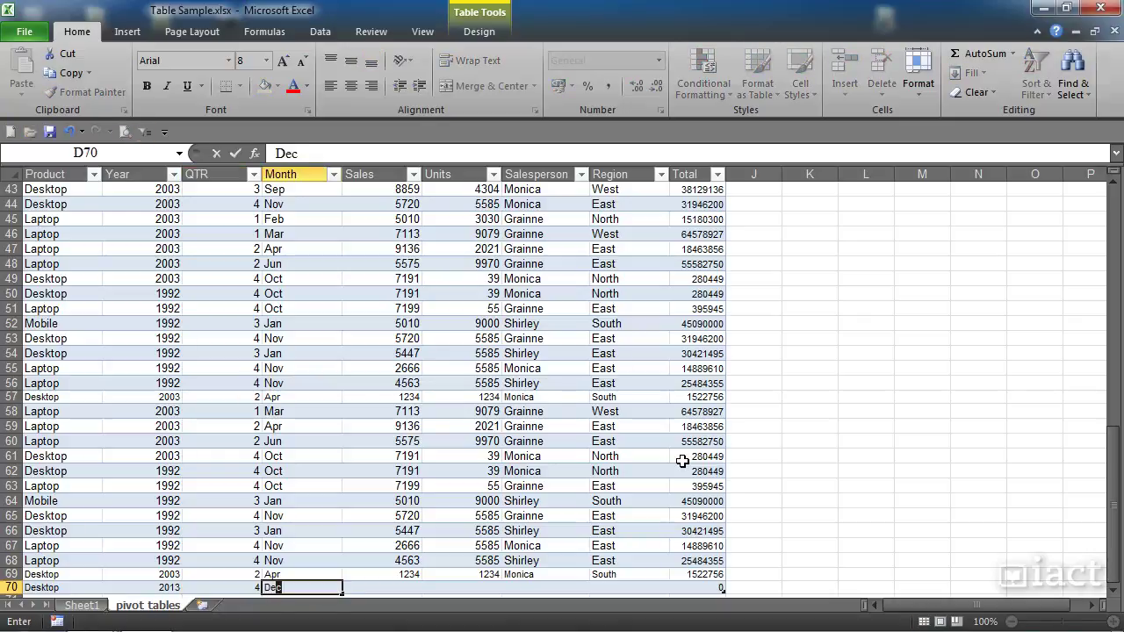
pyautogui.press('Tab')
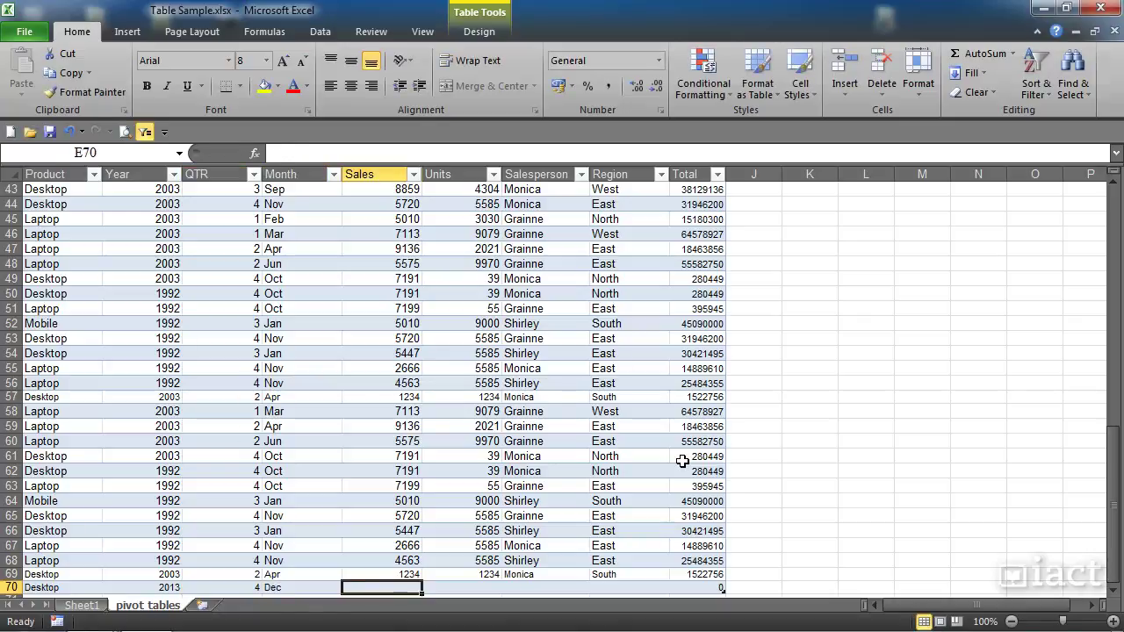
# Complete the row with Sales 12345, Units 4567, the new salesperson's first name and Region South
pyautogui.write('12345')
pyautogui.press('Tab')
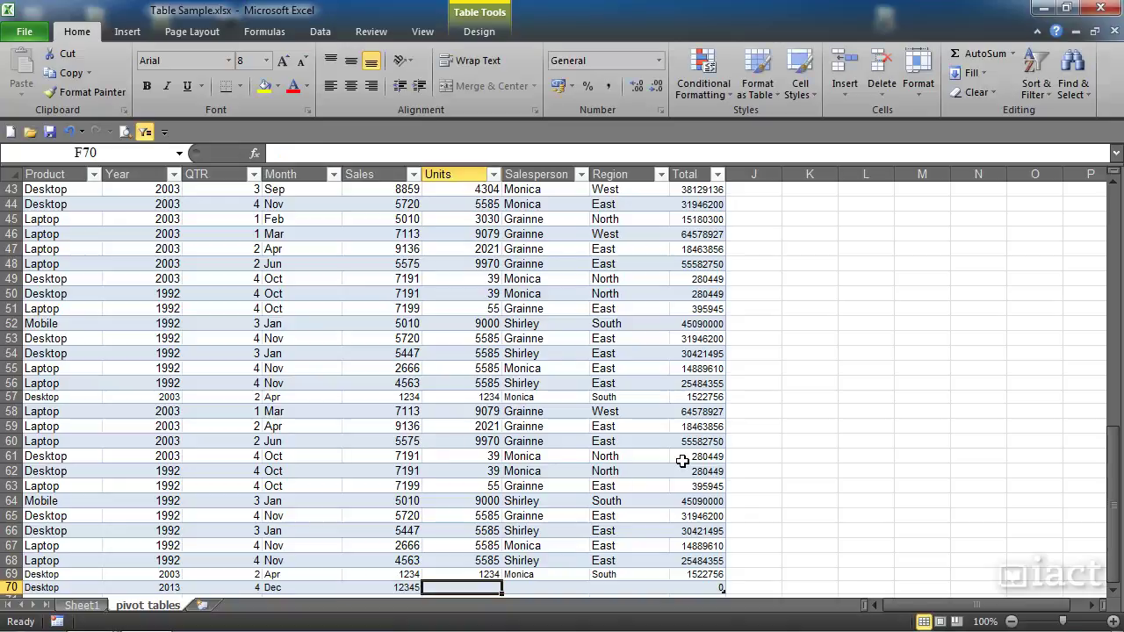
pyautogui.write('4567')
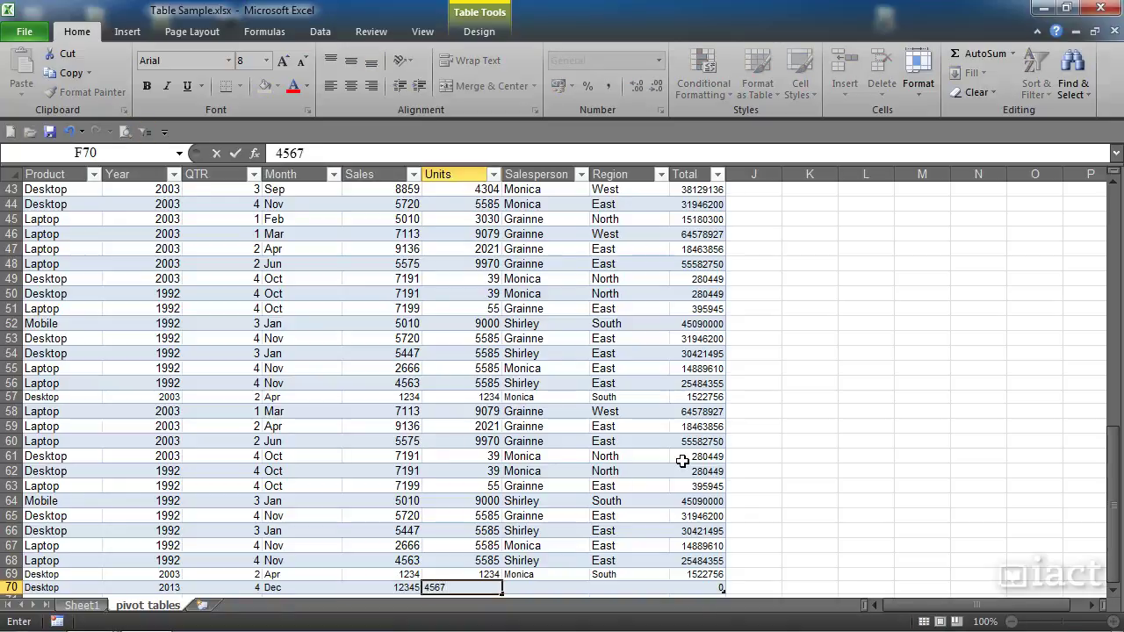
pyautogui.press('Tab')
pyautogui.write('Eoin')
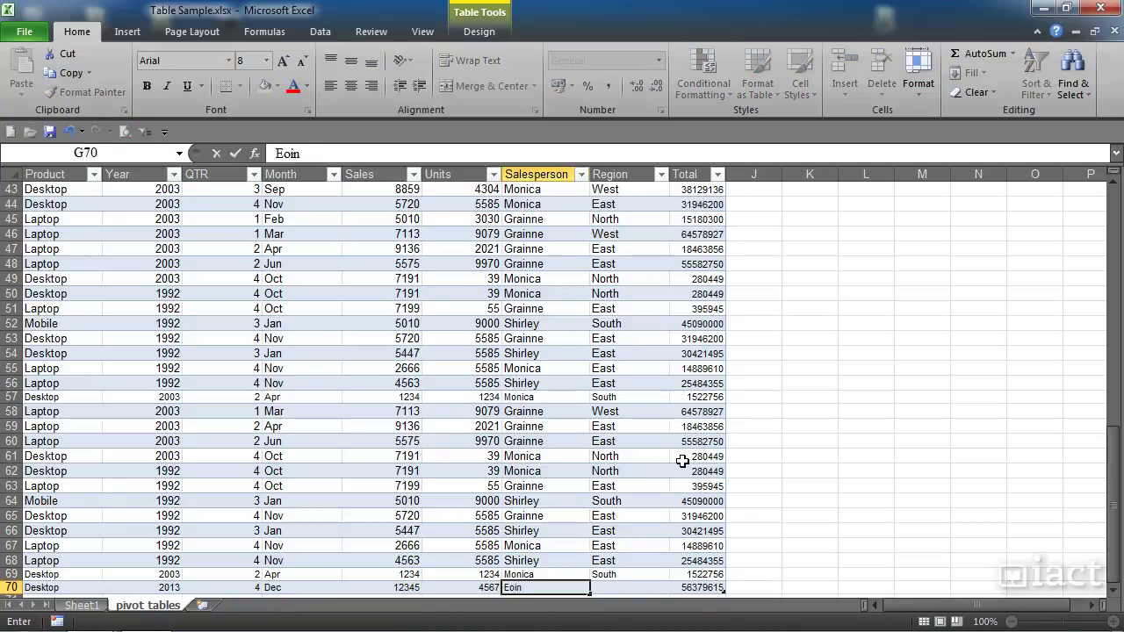
pyautogui.press('Tab')
pyautogui.write('South')
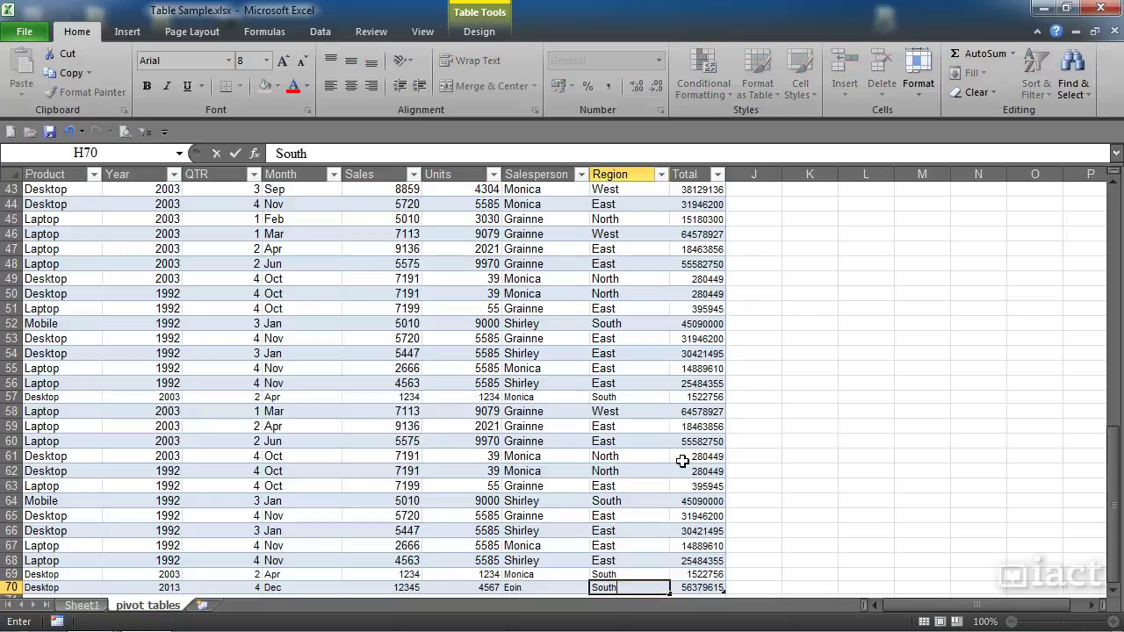
pyautogui.press('Tab')
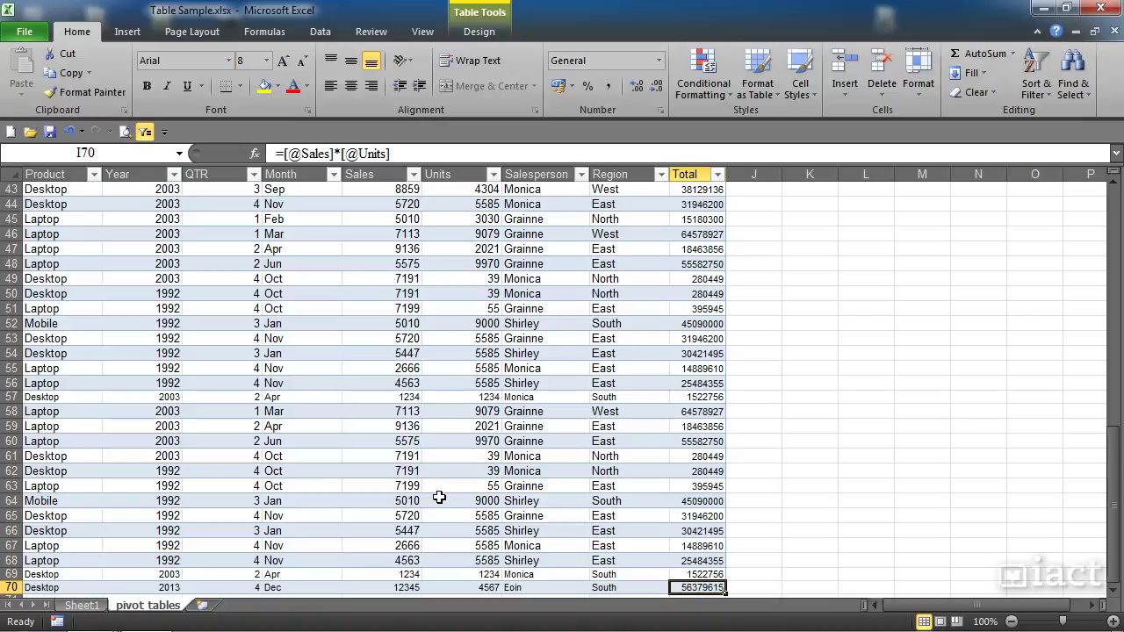
# Select the PivotData named range and check whether it extends to the newly added row
pyautogui.scroll(-1, 439, 497)
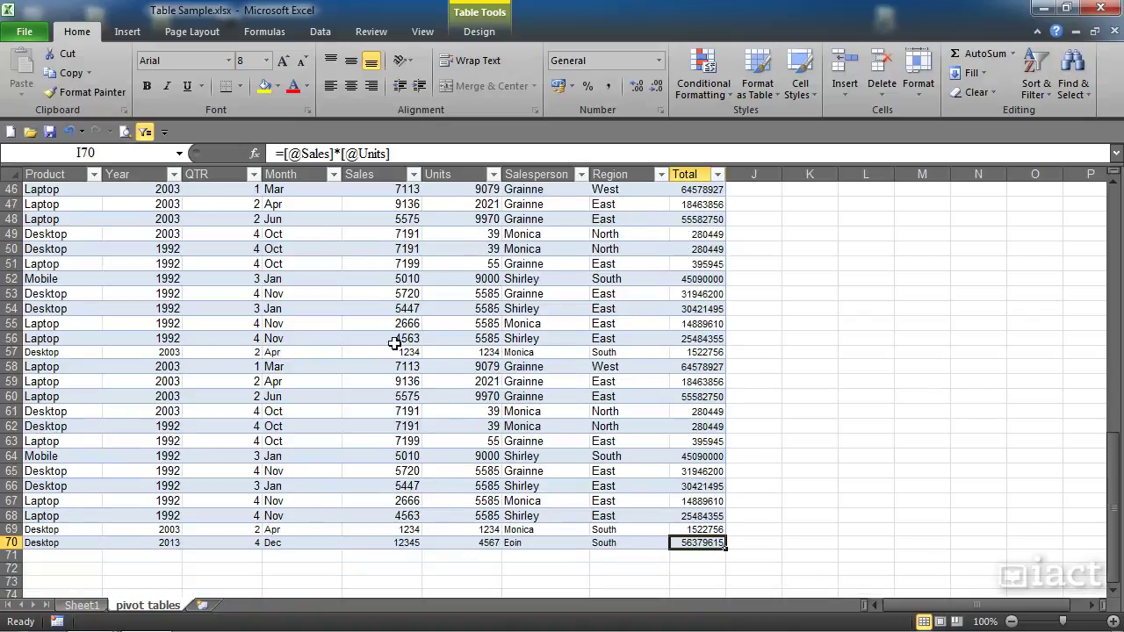
pyautogui.click(296, 309)
pyautogui.click(179, 153)
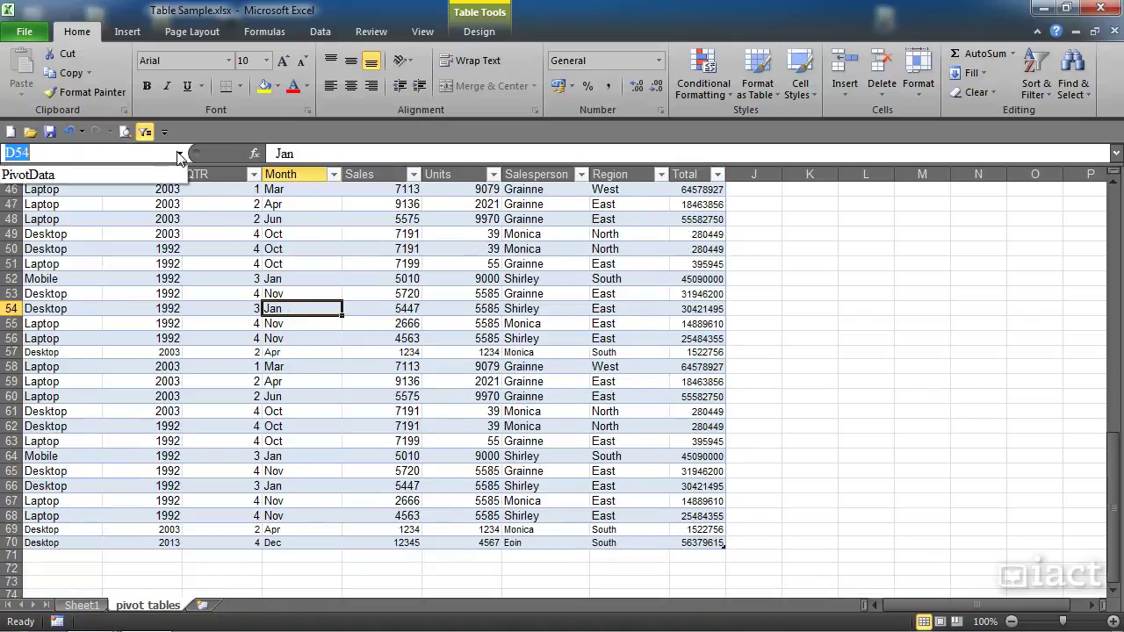
pyautogui.click(80, 175)
pyautogui.scroll(-11, 501, 401)
pyautogui.scroll(-4, 499, 404)
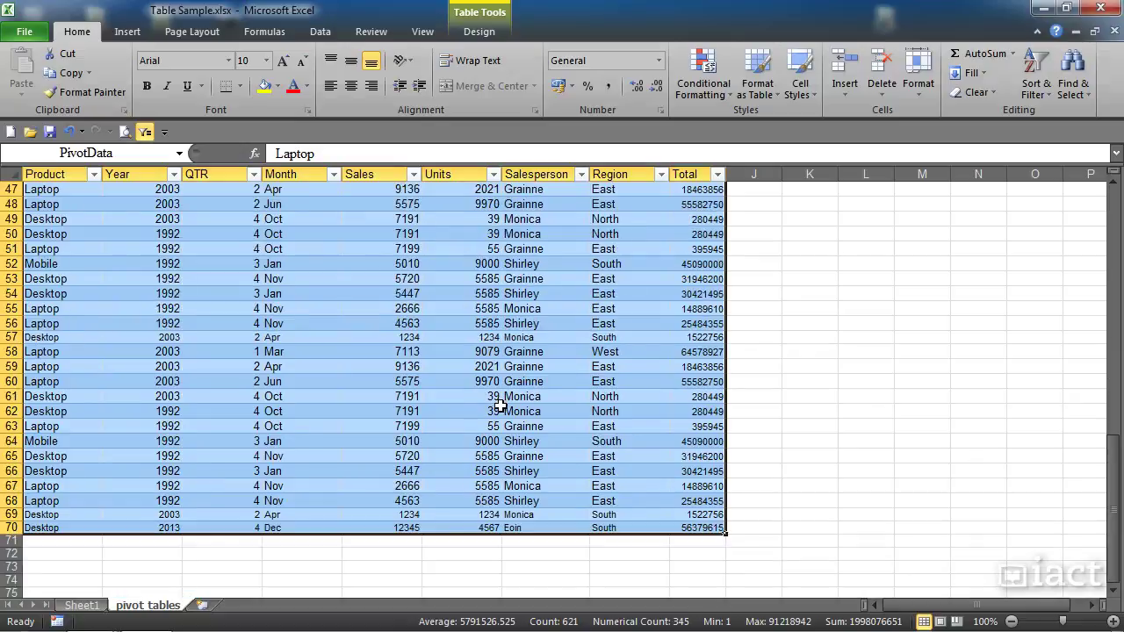
pyautogui.scroll(7, 497, 406)
pyautogui.click(374, 325)
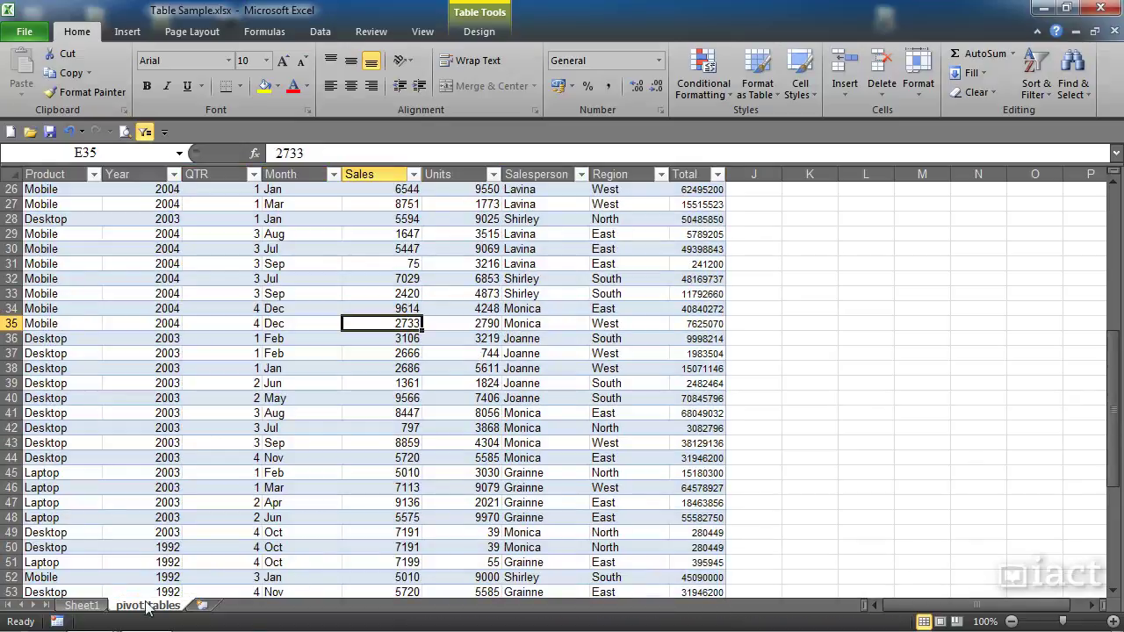
# Refresh the PivotTable on Sheet1 to include the new table row
pyautogui.click(103, 607)
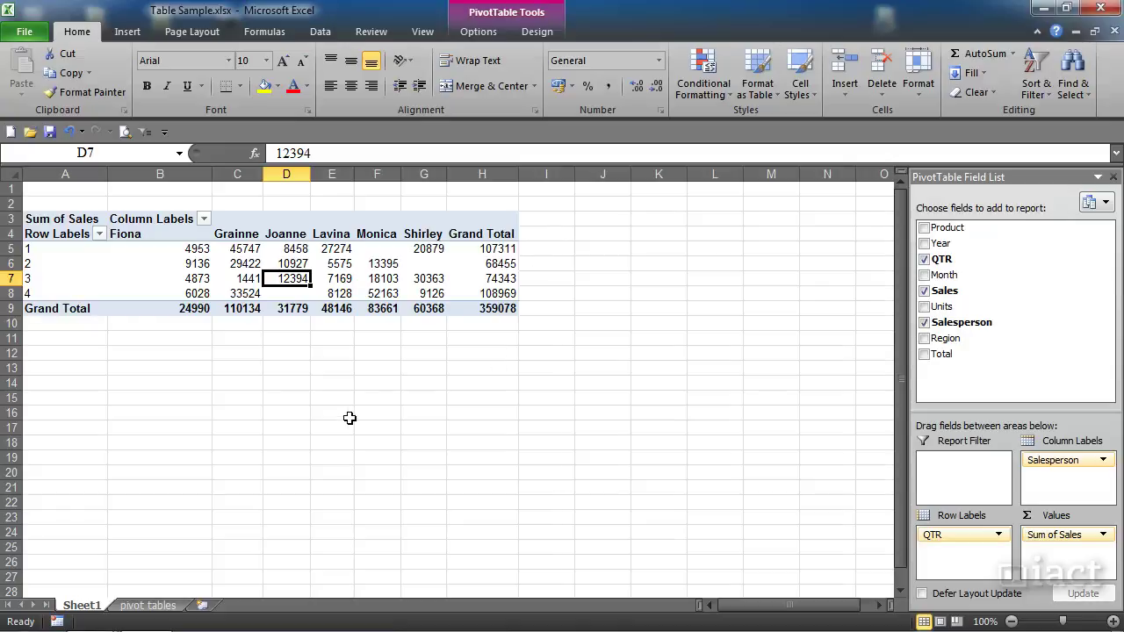
pyautogui.click(488, 32)
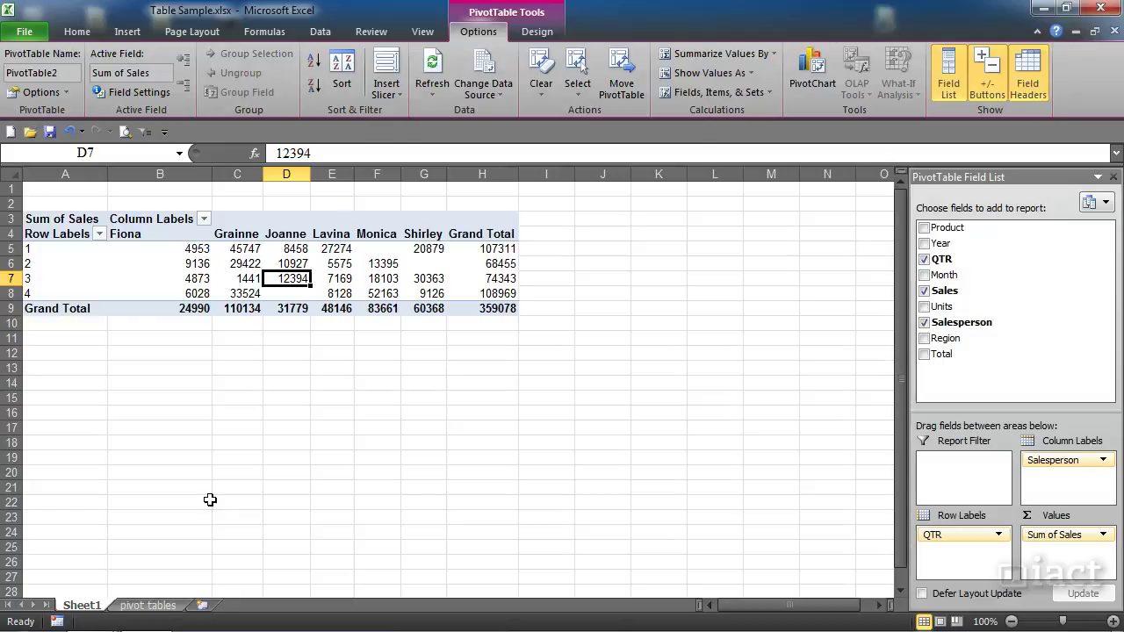
pyautogui.rightClick(294, 279)
pyautogui.click(362, 354)
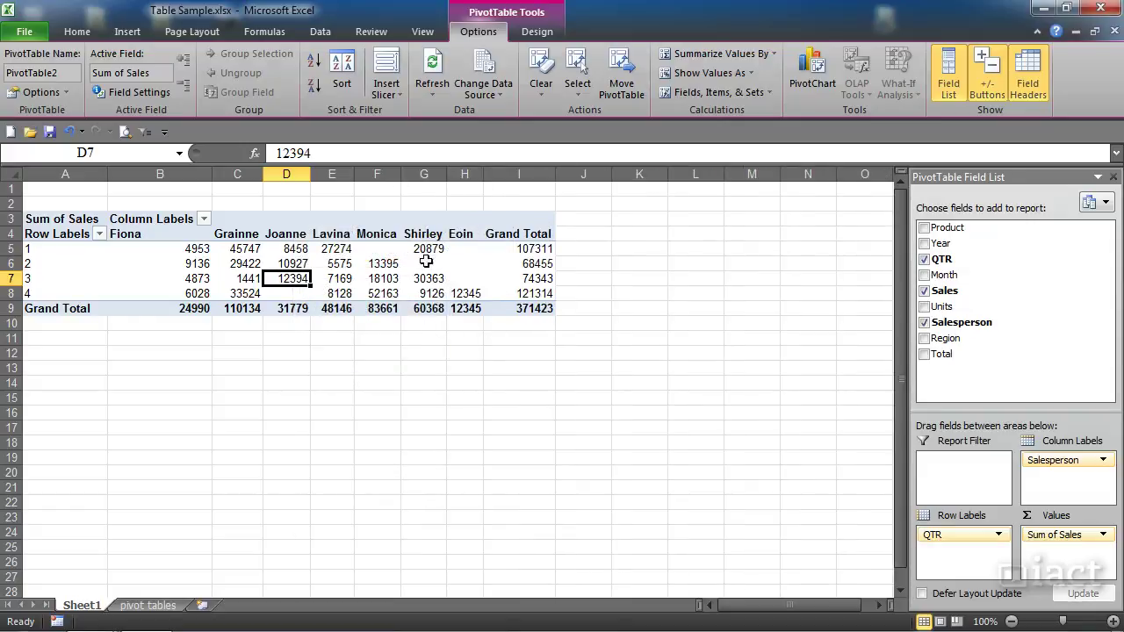
pyautogui.click(288, 249)
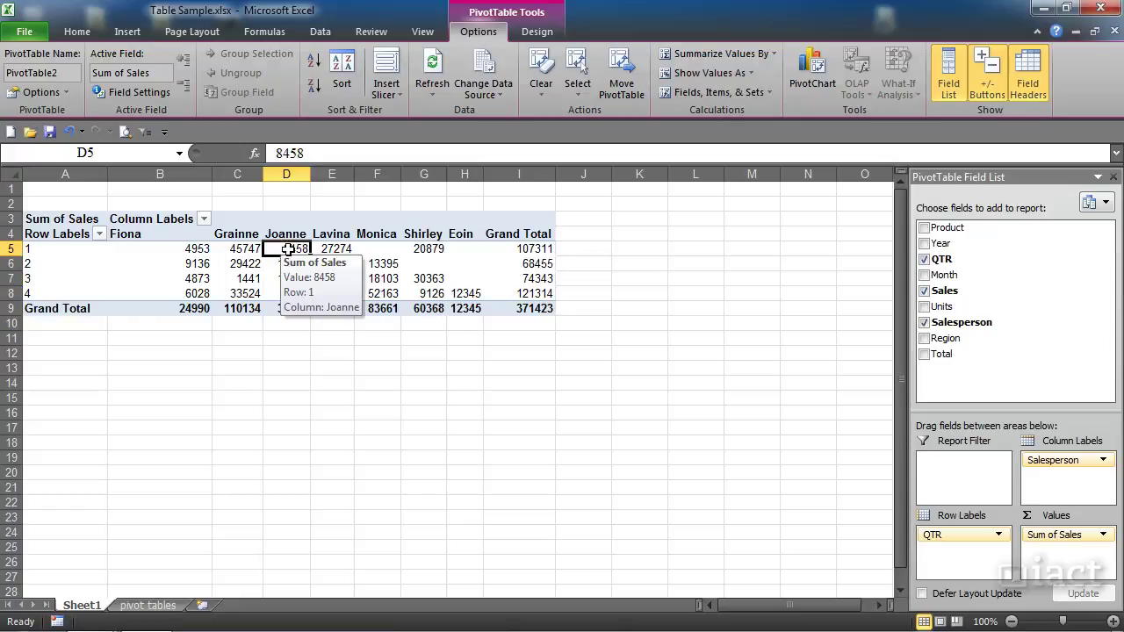